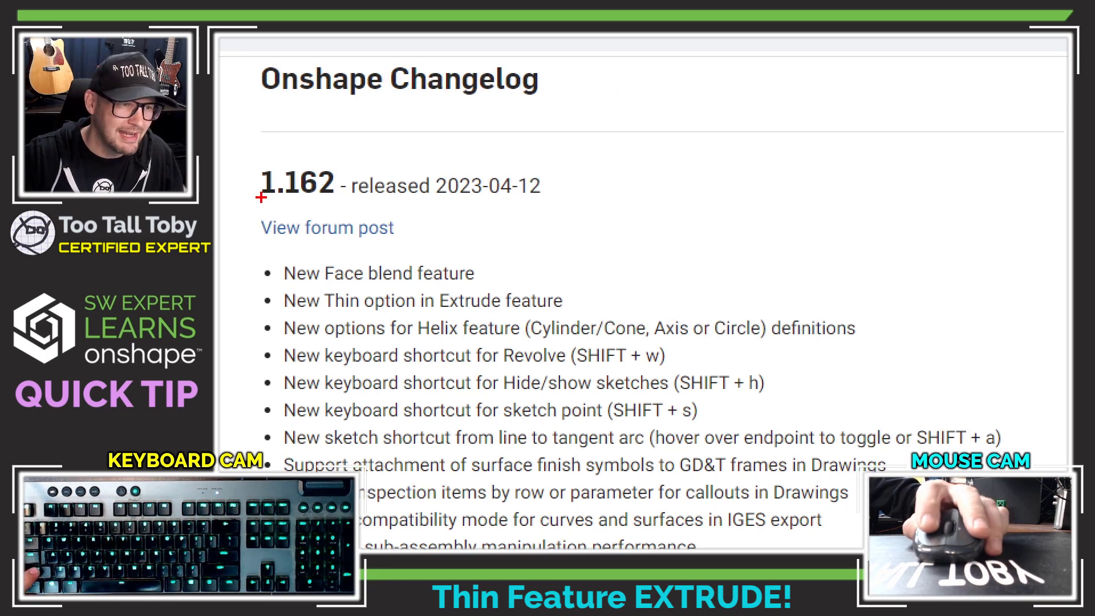
Step: Mark the new Thin option, then start a Front-plane sketch in the Test THIN FEATURE studio
left_click_drag(262, 314, 661, 315)
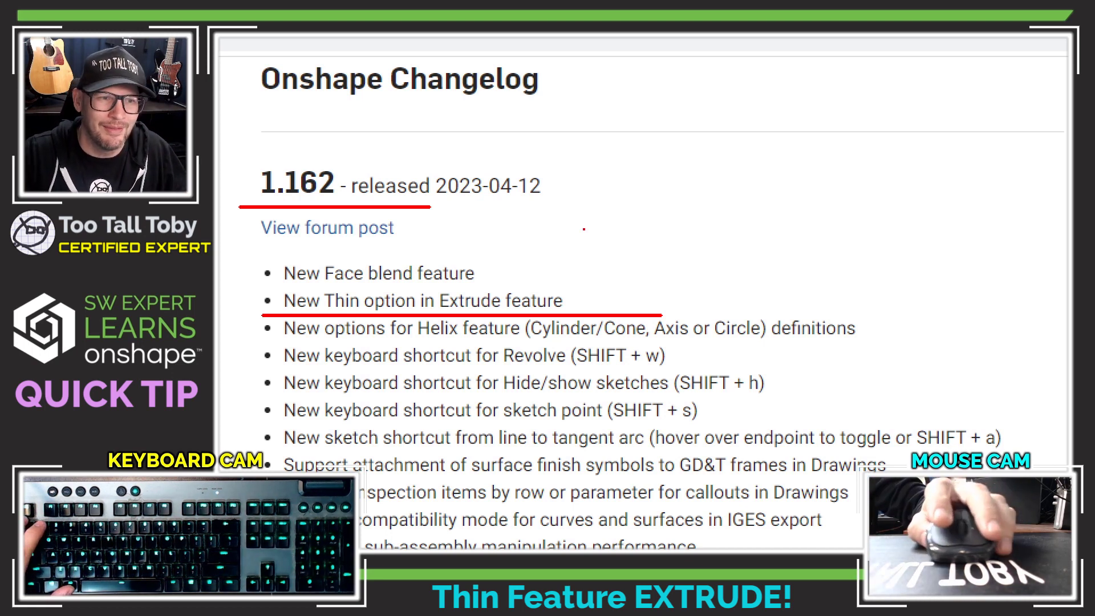
left_click(554, 50)
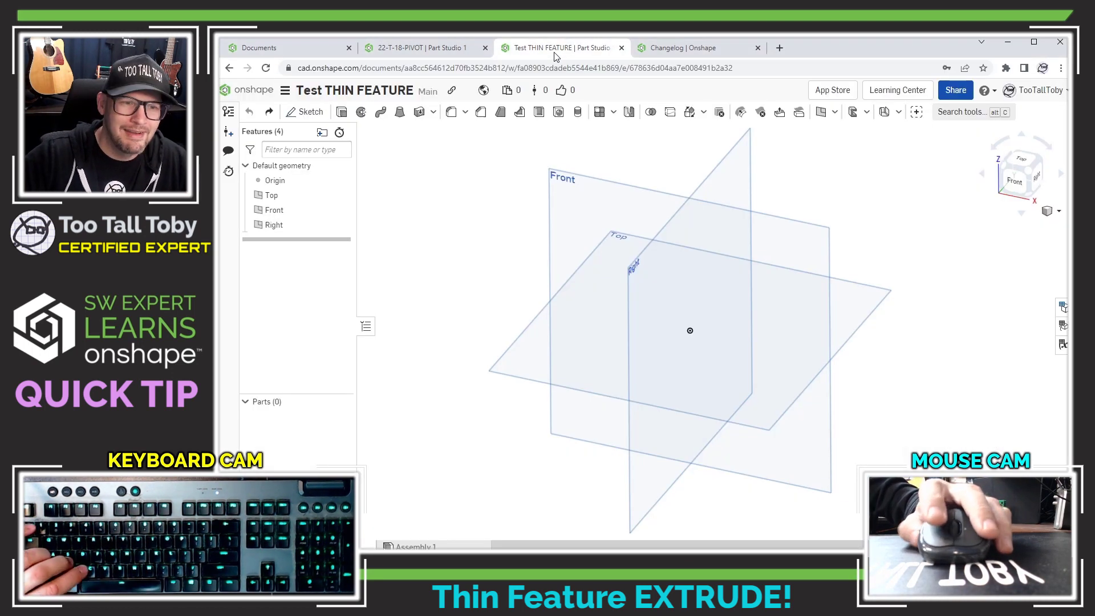
left_click(592, 187)
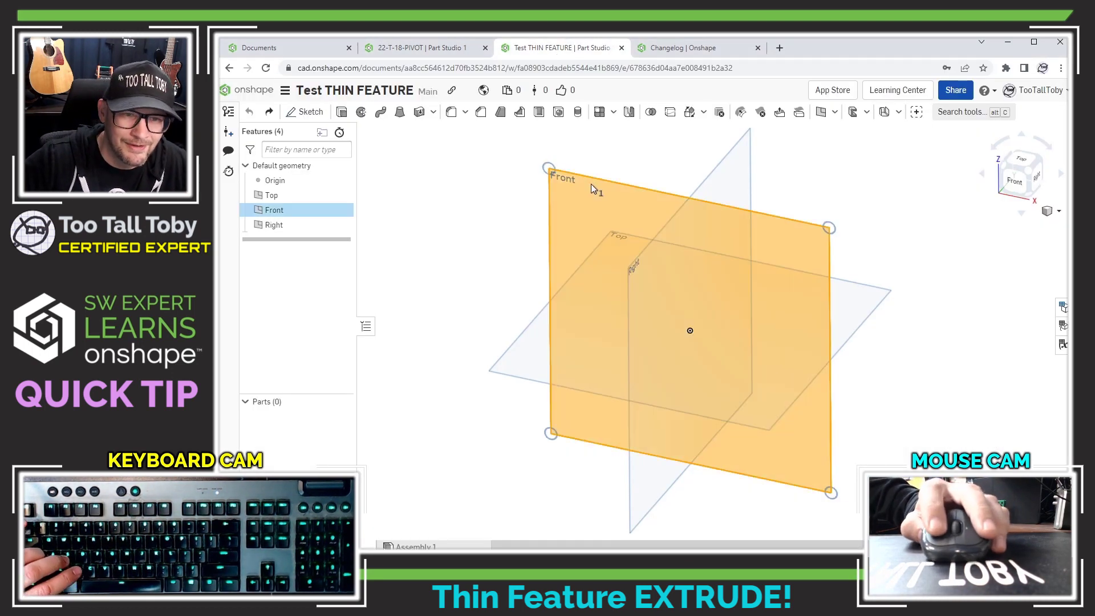
right_click(590, 184)
left_click(608, 181)
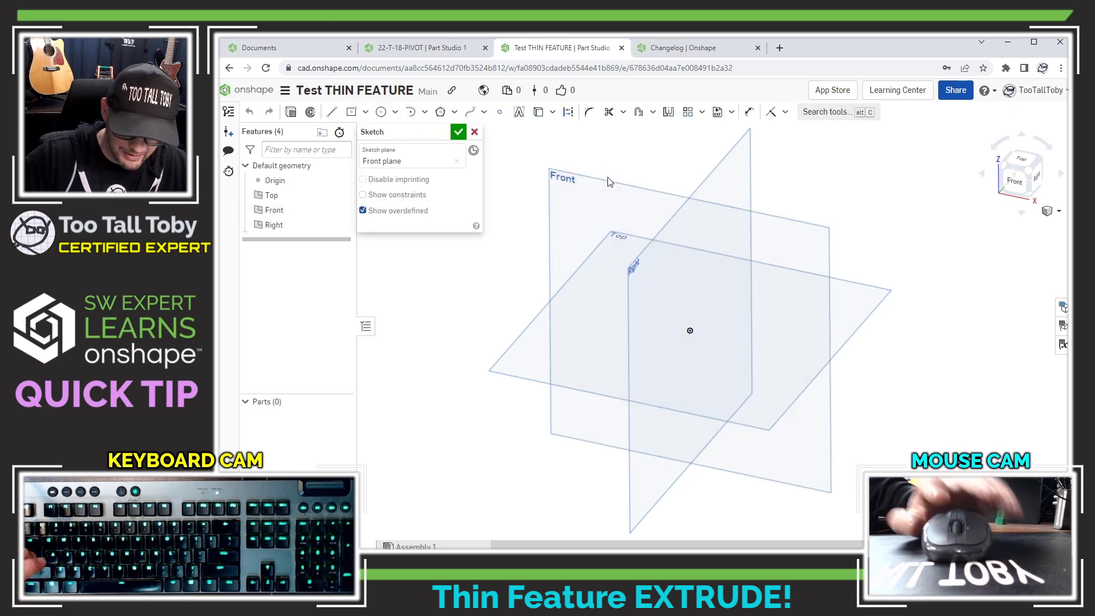
Step: Draw the open profile: top horizontal line, tangent arc, diagonal line and bottom horizontal line
key("s")
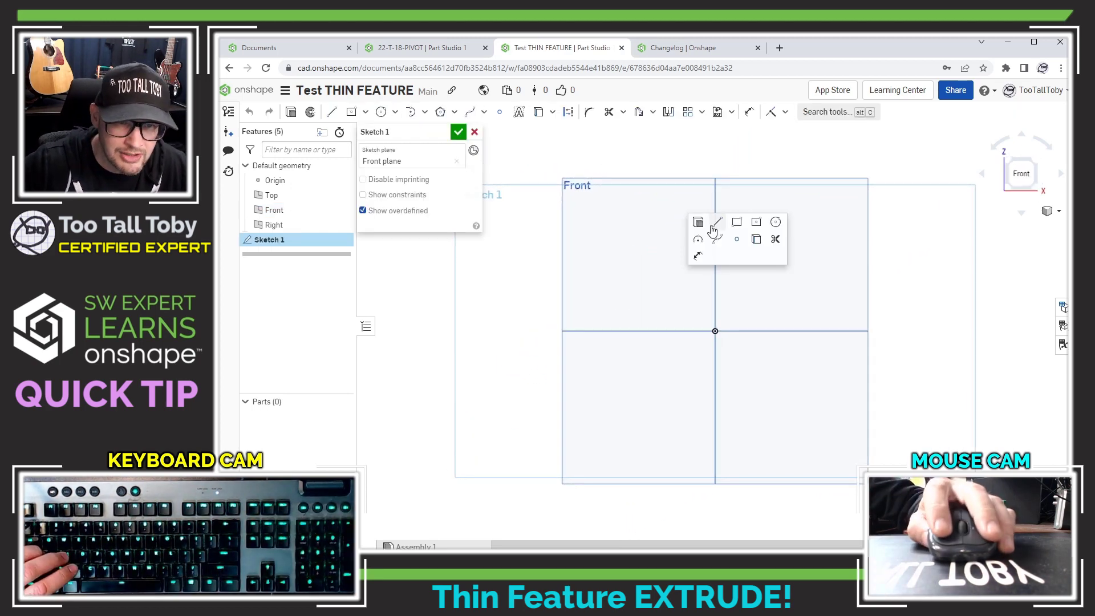
left_click(715, 223)
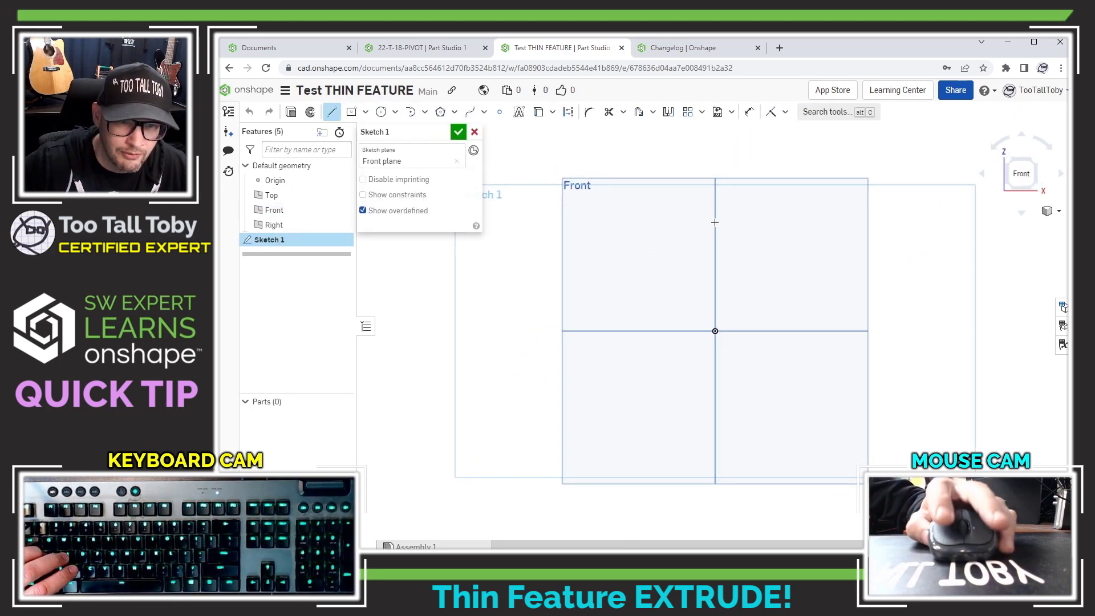
left_click(788, 222)
key("t")
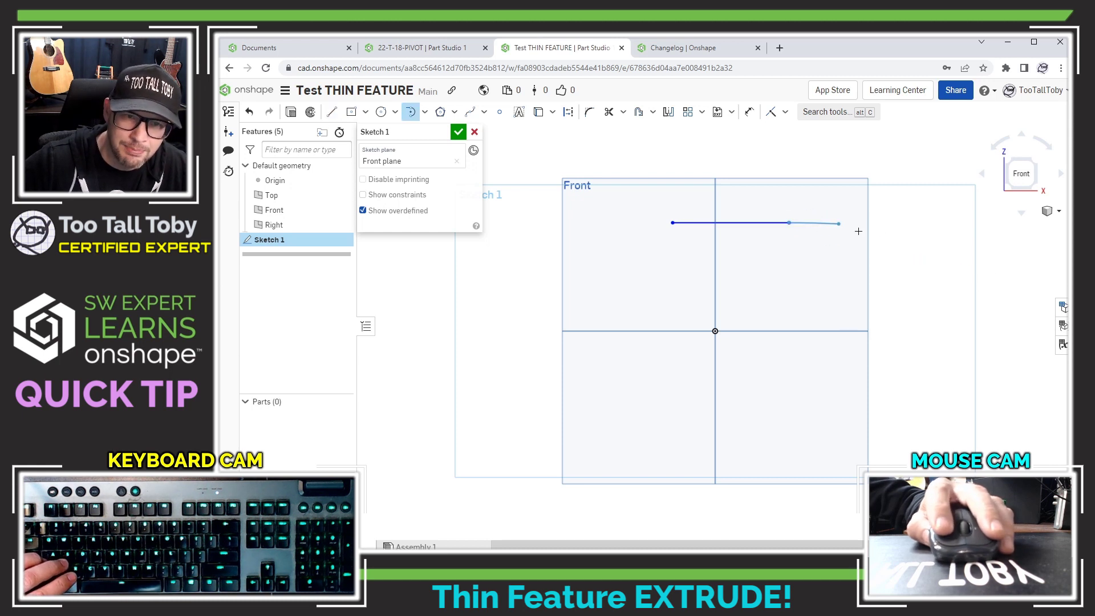
left_click(850, 355)
key("l")
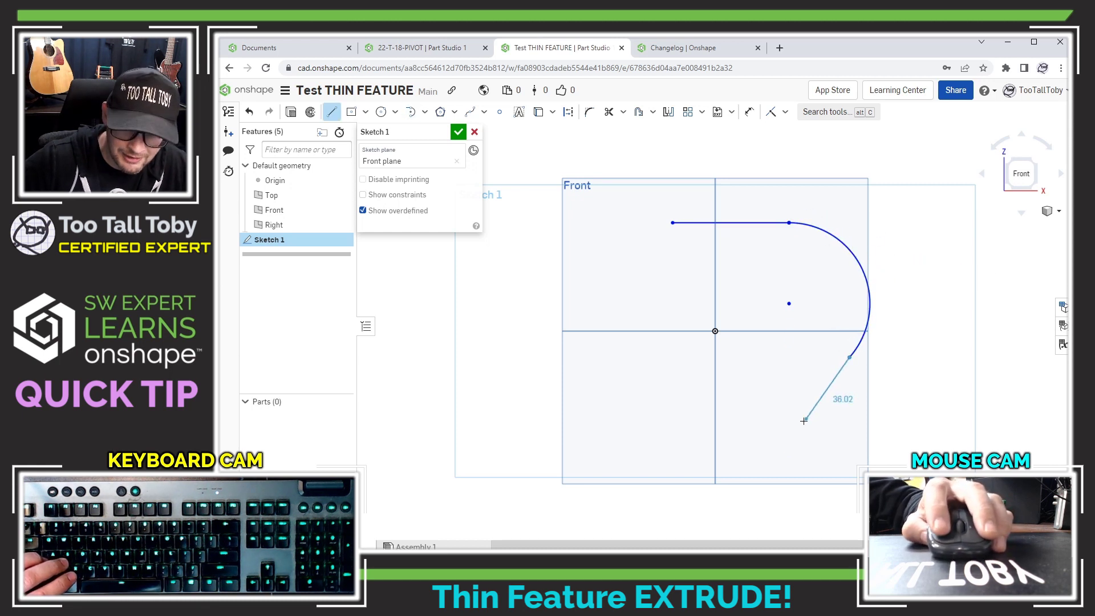
left_click(787, 427)
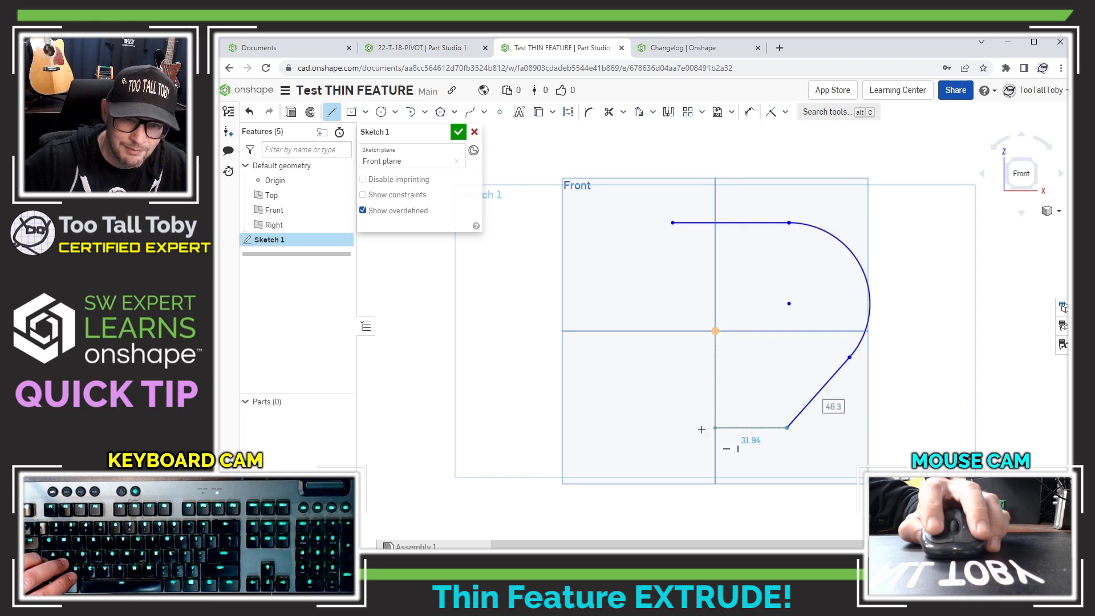
left_click(695, 430)
key("Escape")
Step: Exit the sketch and begin an Extrude, which opens at Blind 25 mm
right_click_drag(827, 311, 803, 325)
key("s")
left_click(585, 174)
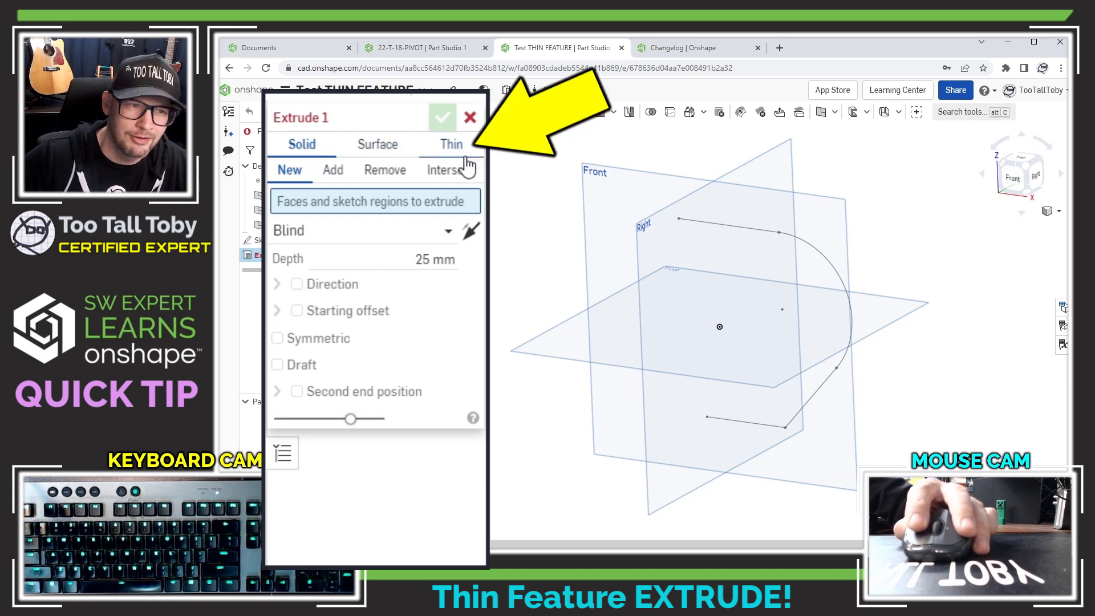
Step: Switch the extrude to Thin and select the top line, arc and diagonal edge
left_click(450, 146)
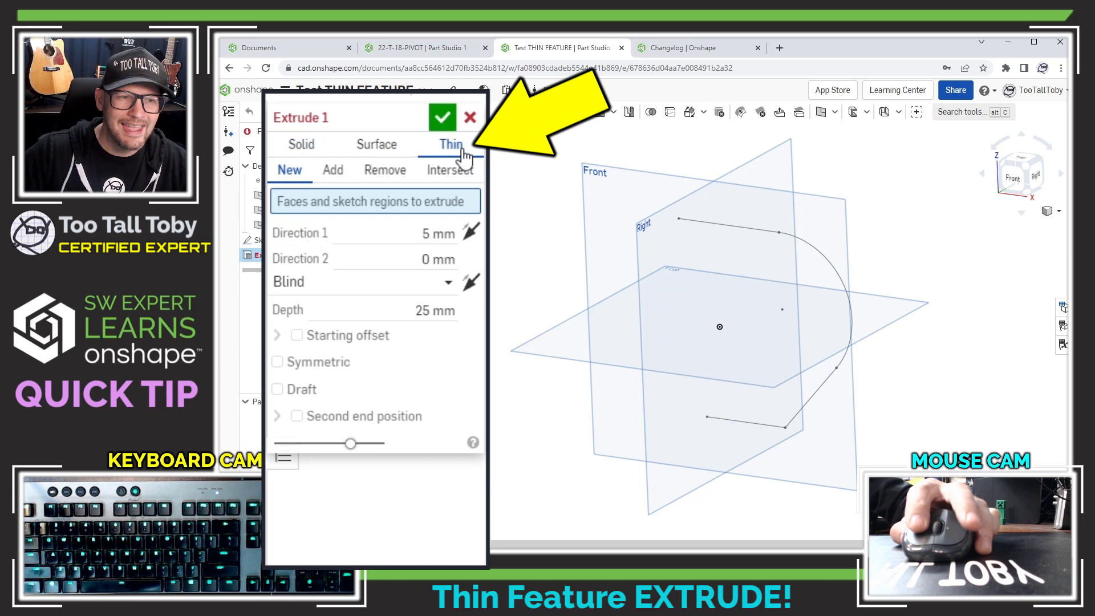
left_click(752, 228)
left_click(818, 255)
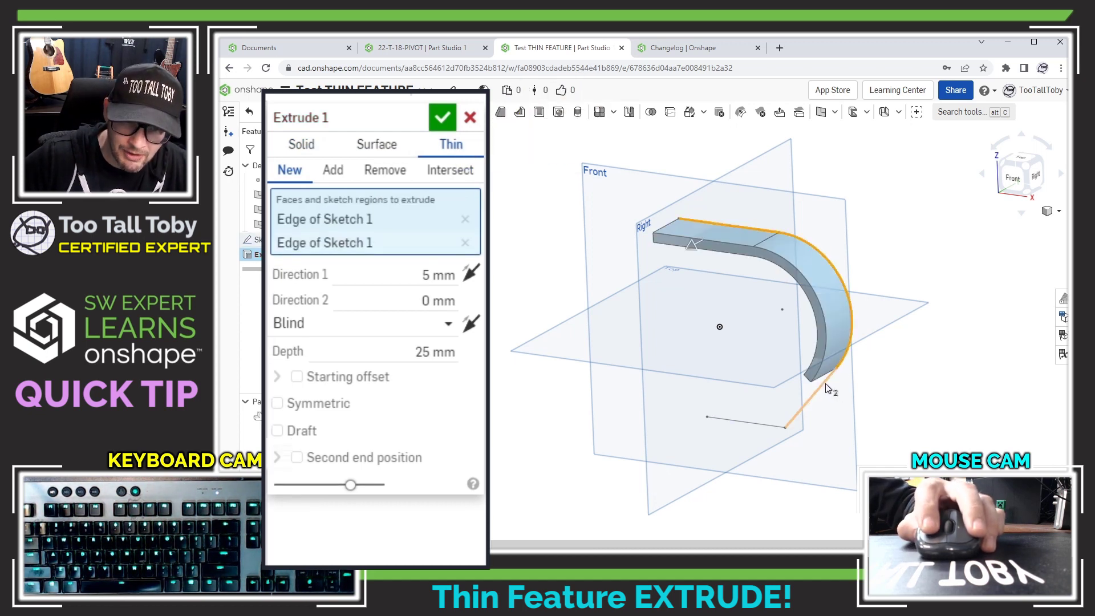
left_click(824, 383)
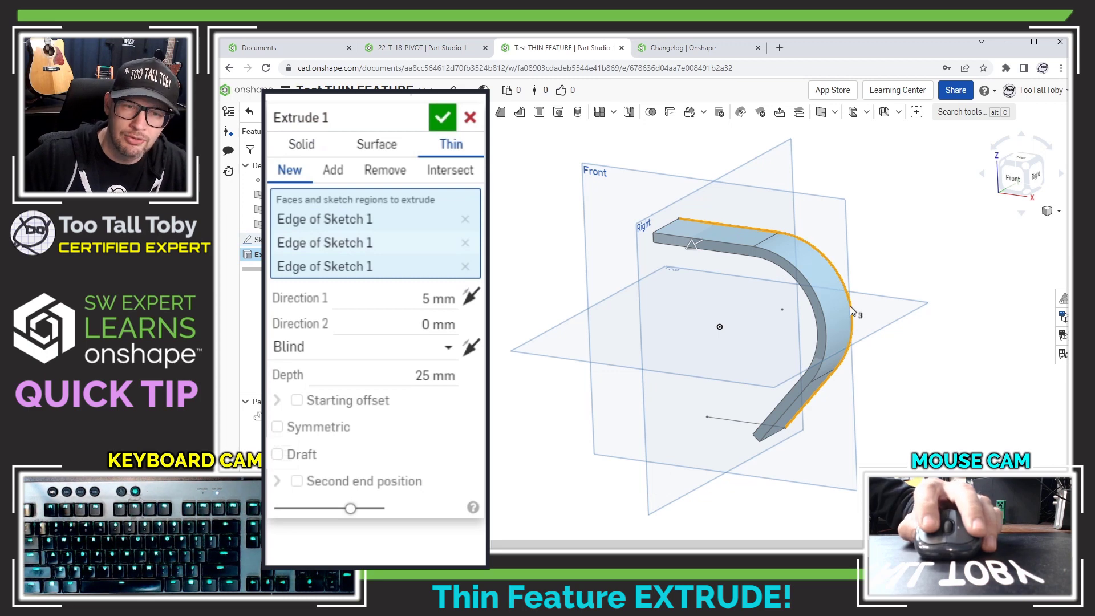
right_click_drag(849, 308, 833, 370)
right_click_drag(768, 344, 701, 266)
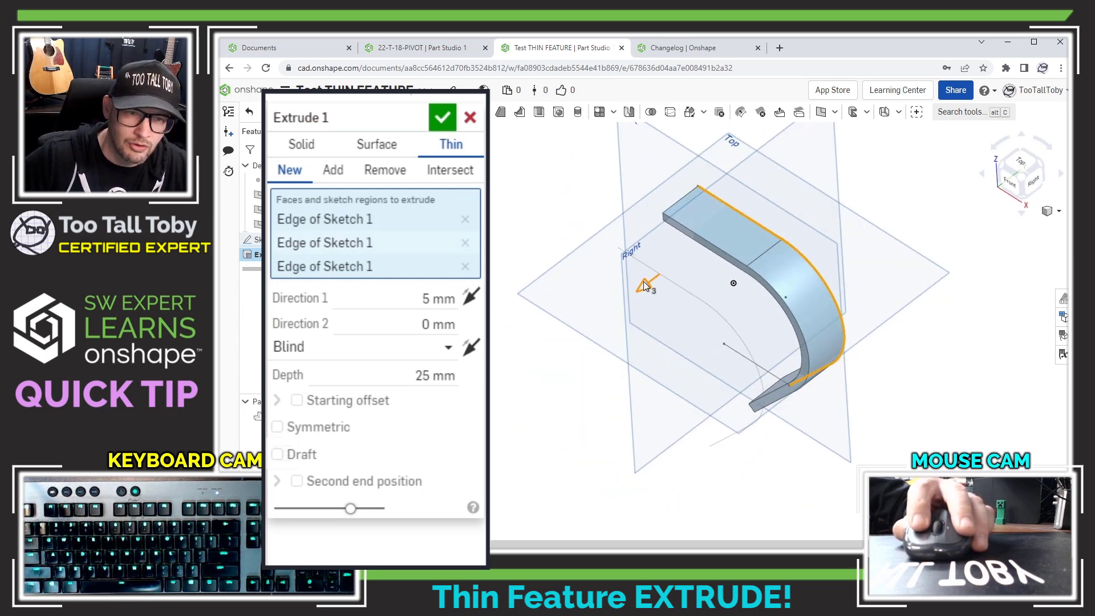
Step: Drag the depth to 57.1 mm and keep the extrude one-sided rather than Symmetric
left_click_drag(643, 282, 639, 284)
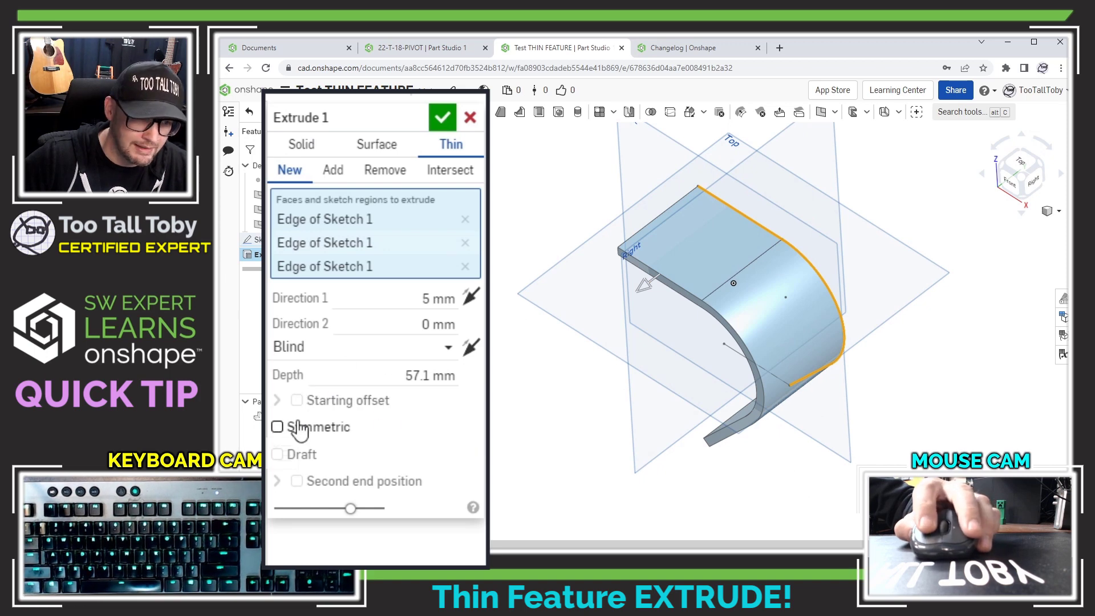
left_click(277, 427)
left_click(297, 429)
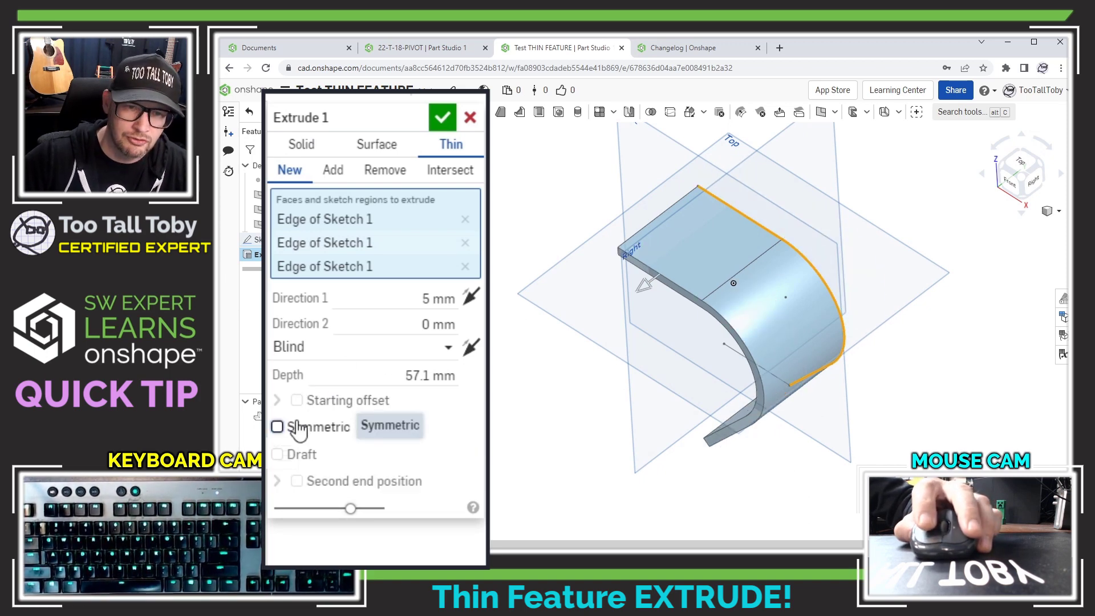
right_click_drag(652, 357, 616, 324)
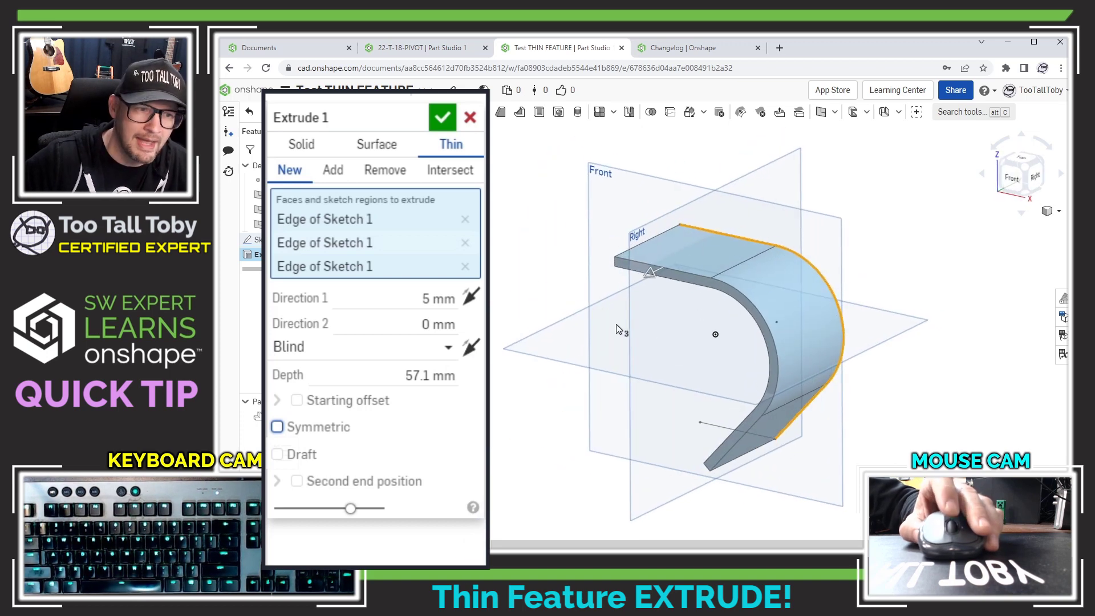
Step: Set the thin wall to 15 mm in Direction 1 and 5 mm in Direction 2
left_click(417, 294)
type("15")
key("Return")
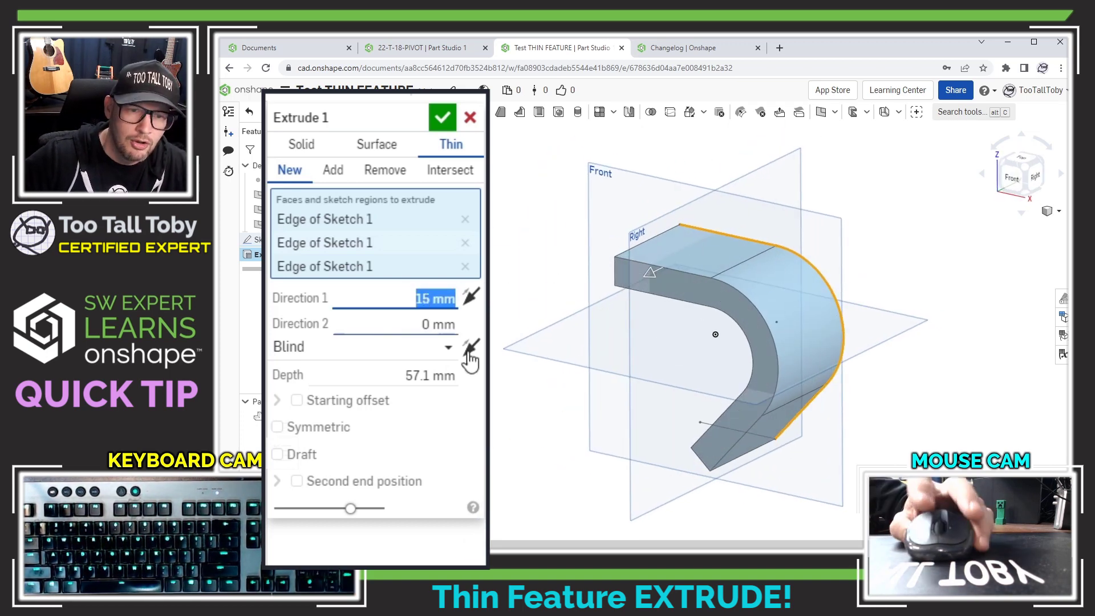
right_click_drag(656, 313, 569, 325)
left_click(432, 323)
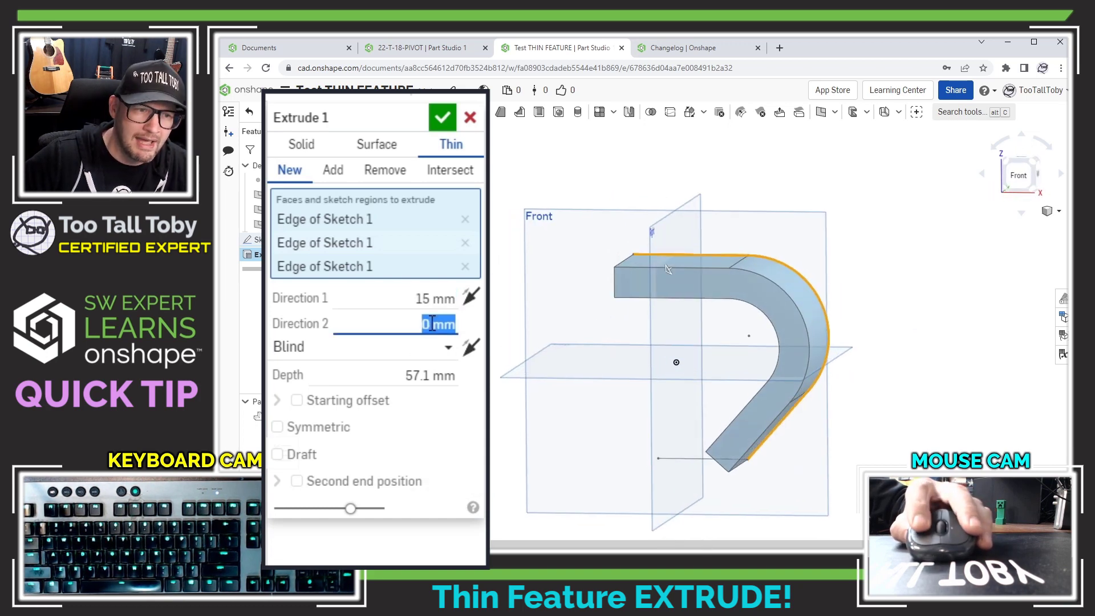
type("5")
key("Return")
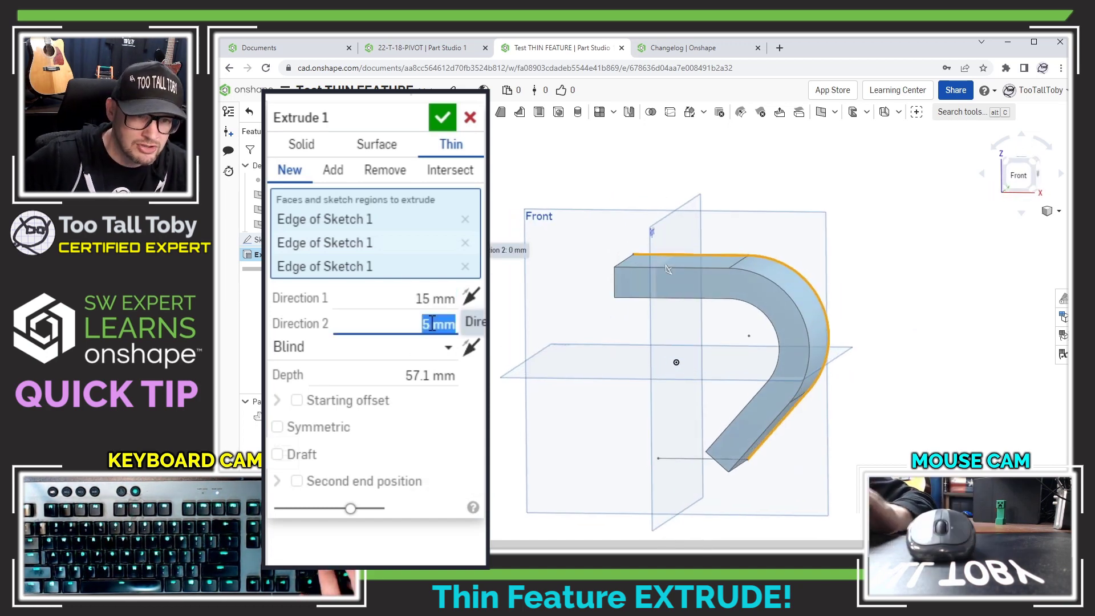
right_click_drag(733, 272, 700, 304)
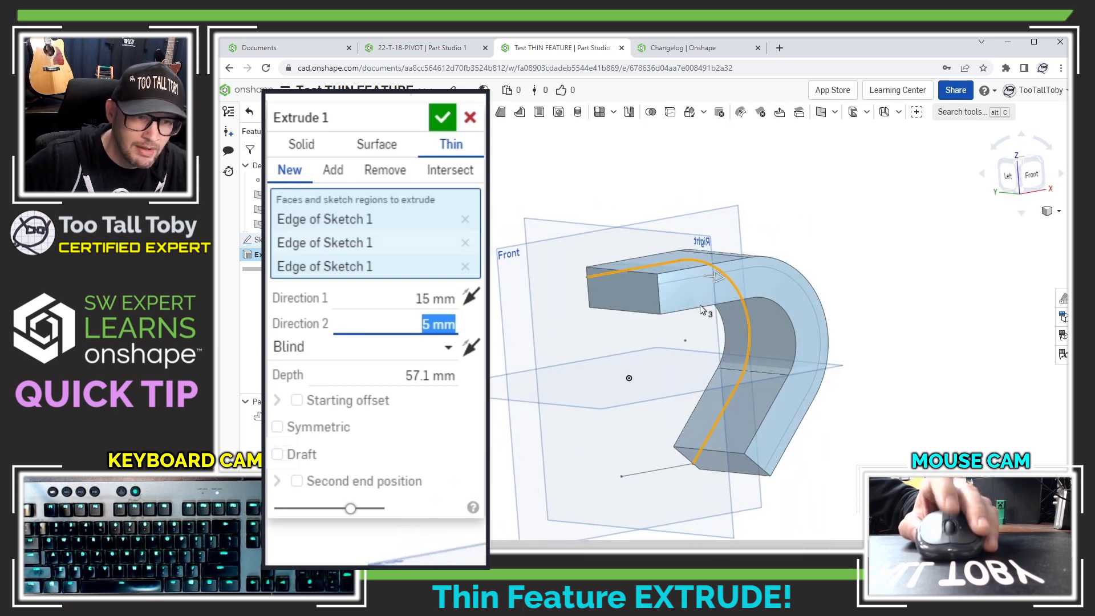
Step: Add a reversed 3° draft and accept Extrude 1
left_click(298, 458)
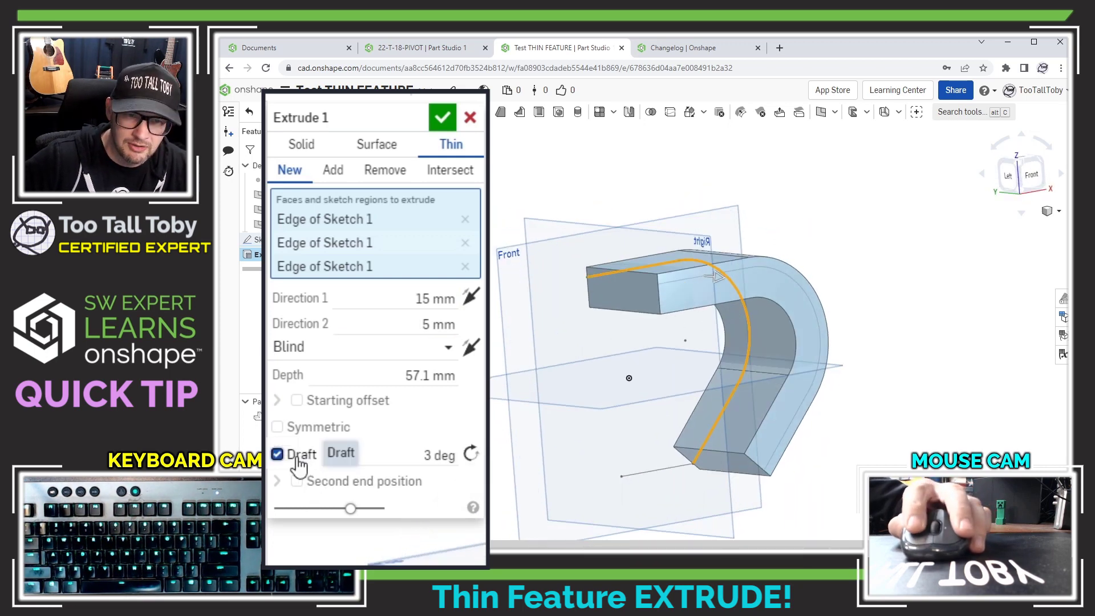
left_click(471, 454)
right_click_drag(632, 371, 649, 289)
left_click(458, 133)
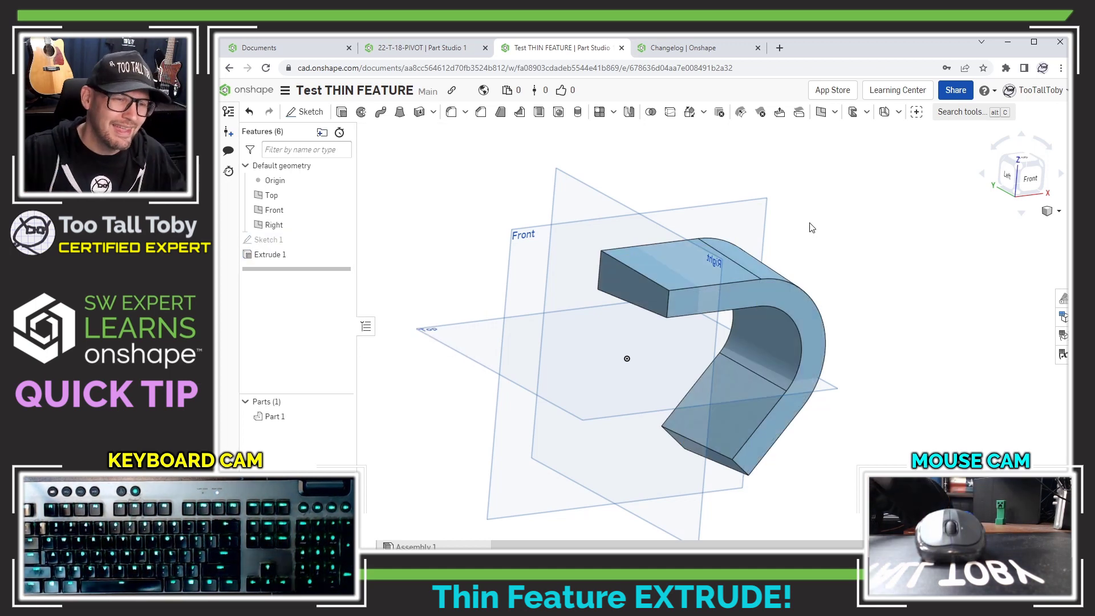
Step: Go to the 22-T-18-PIVOT part studio, orbit the pivot, and close the reference drawing
left_click(423, 49)
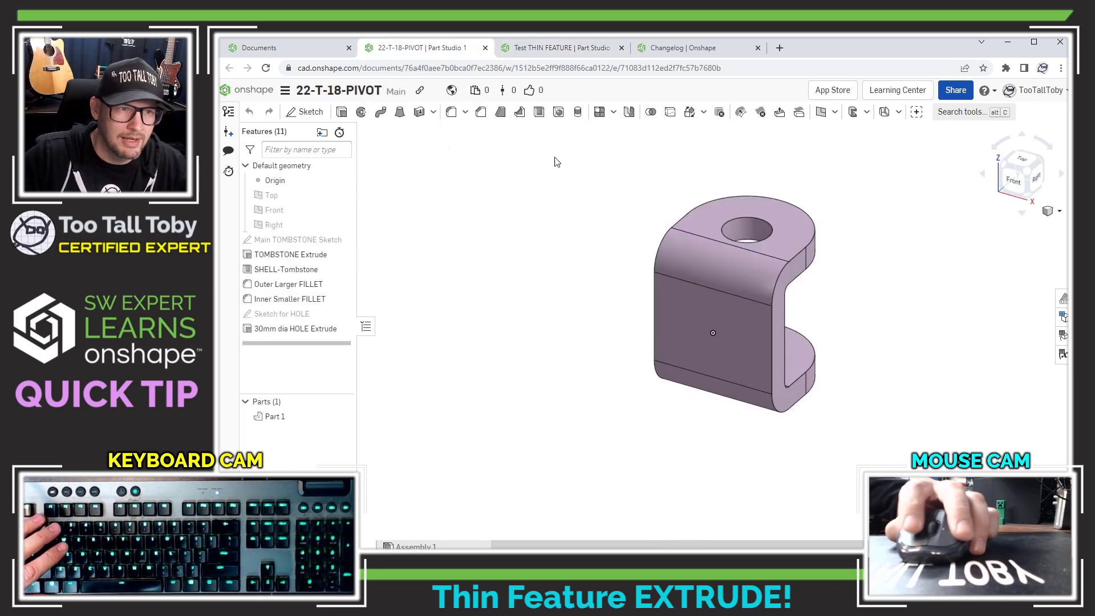
right_click_drag(556, 162, 577, 228)
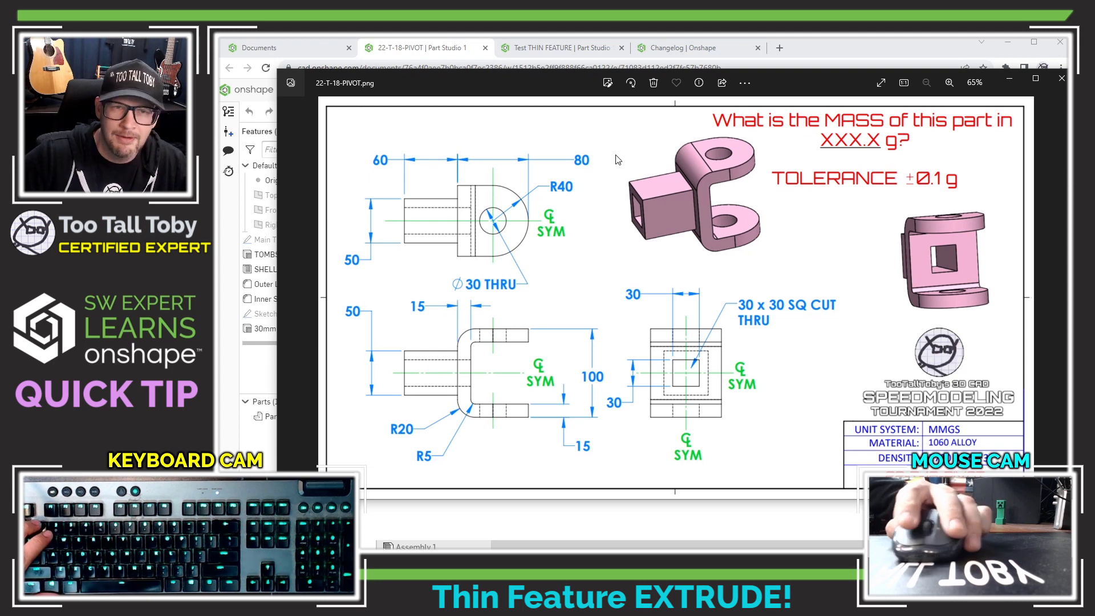
key("alt+F4")
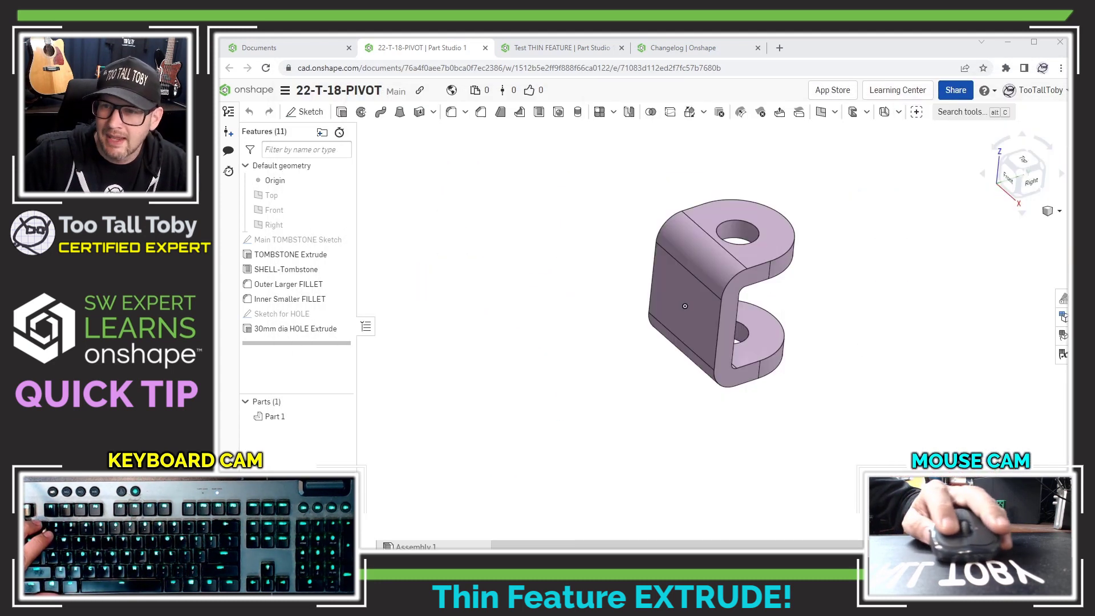
Step: Sketch a 50 mm centre-point square from the centre of the pivot's front face
left_click(677, 277)
key("s")
left_click(694, 272)
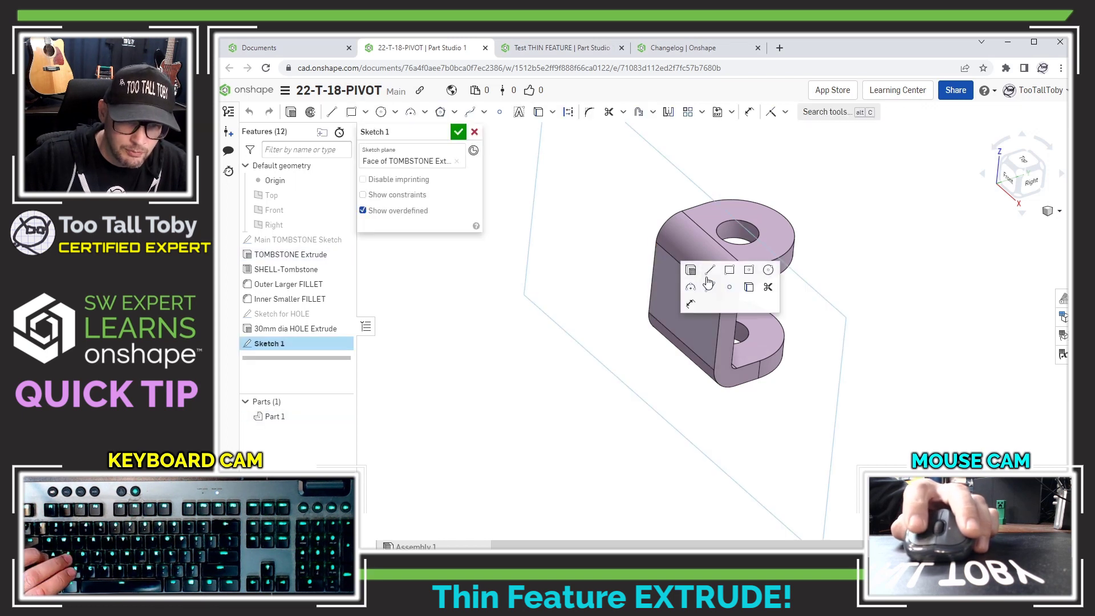
left_click(748, 271)
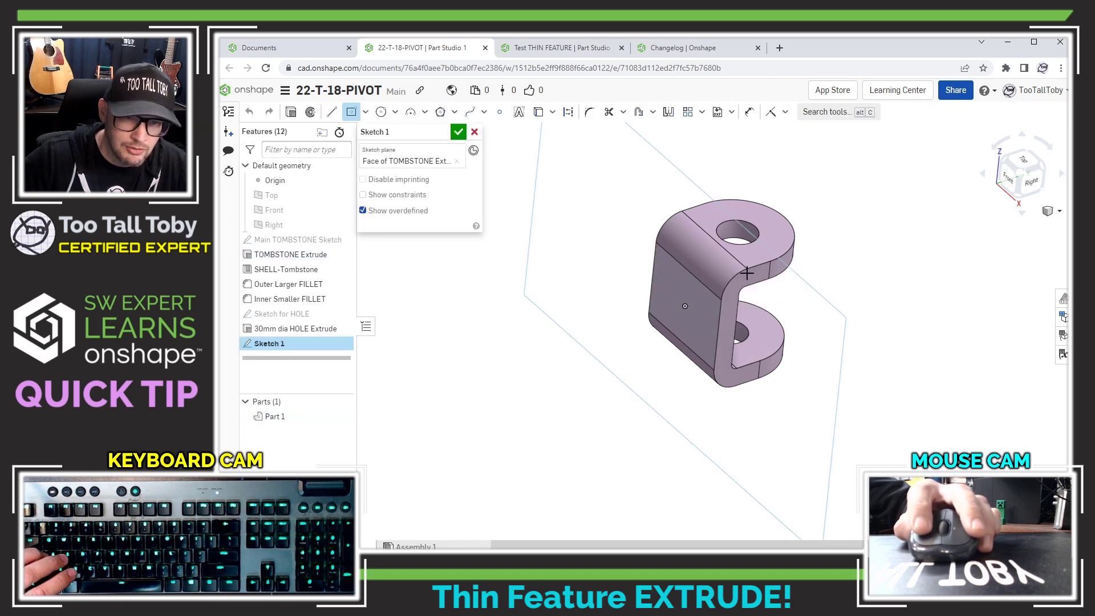
left_click(684, 306)
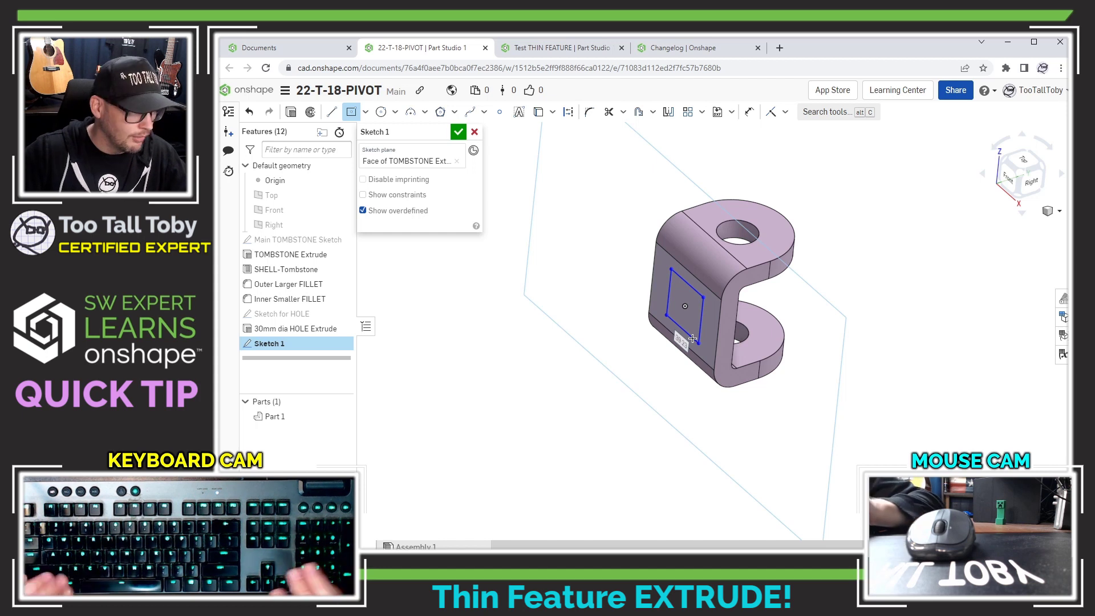
left_click(693, 338)
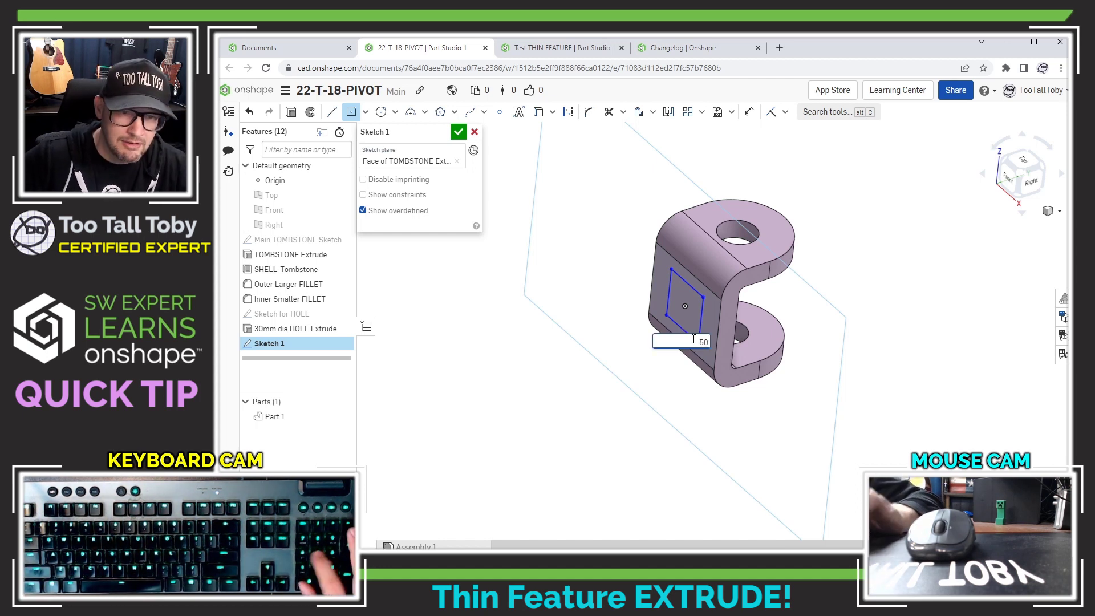
key("Return")
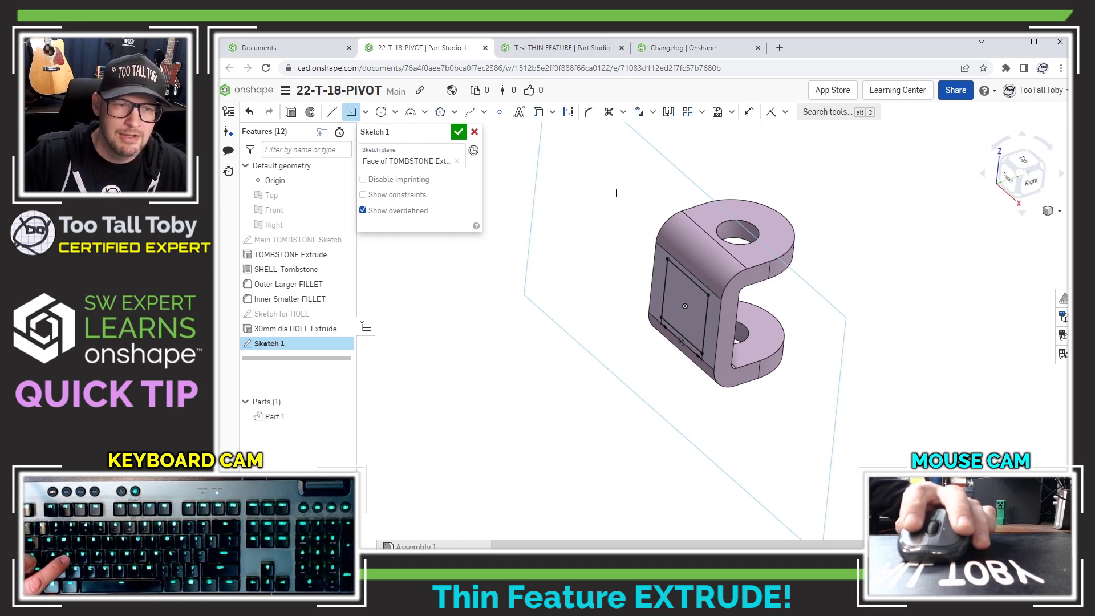
Step: Start a thin extrude and pick the square sketch region
key("s")
left_click(633, 180)
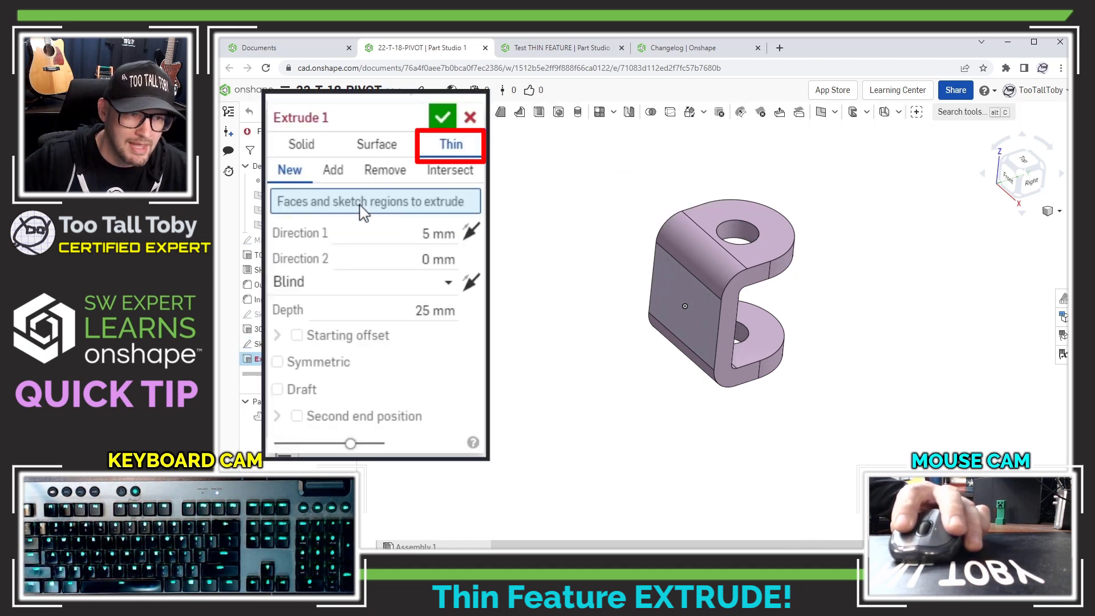
left_click(684, 290)
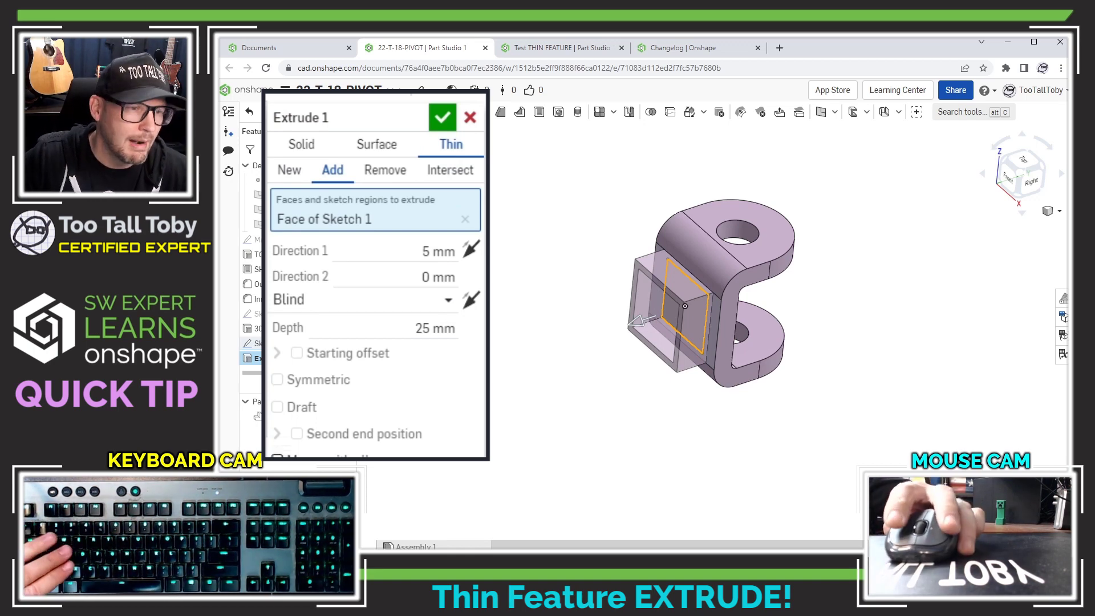
Step: Give the thin extrude a 10 mm wall and 60 mm depth, then accept it
left_click(448, 252)
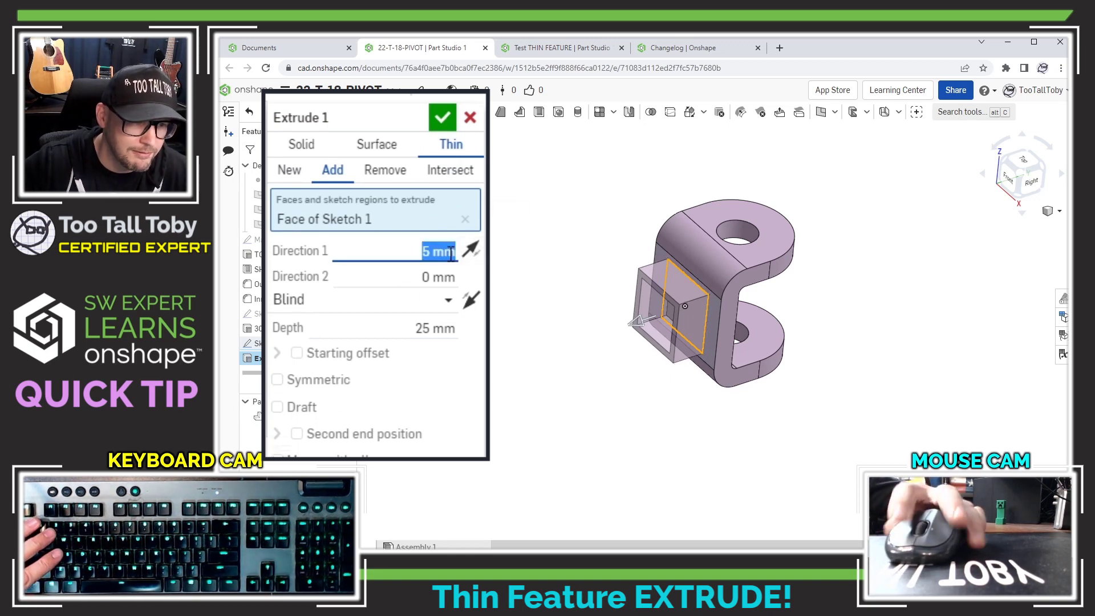
type("10")
key("Return")
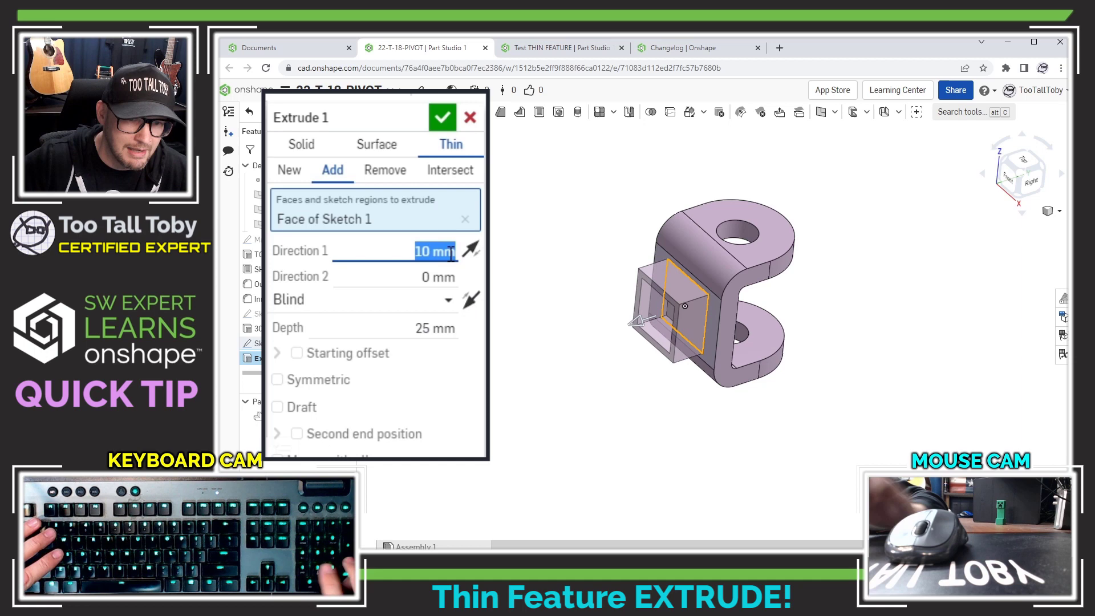
left_click(430, 329)
type("80")
key("Return")
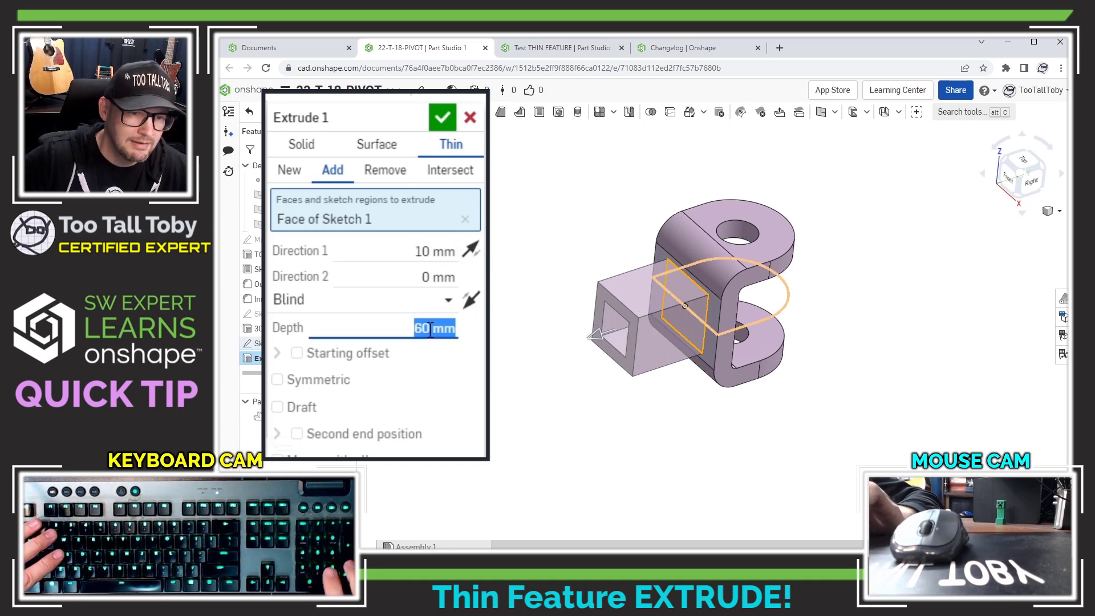
key("Return")
right_click_drag(498, 251, 591, 281)
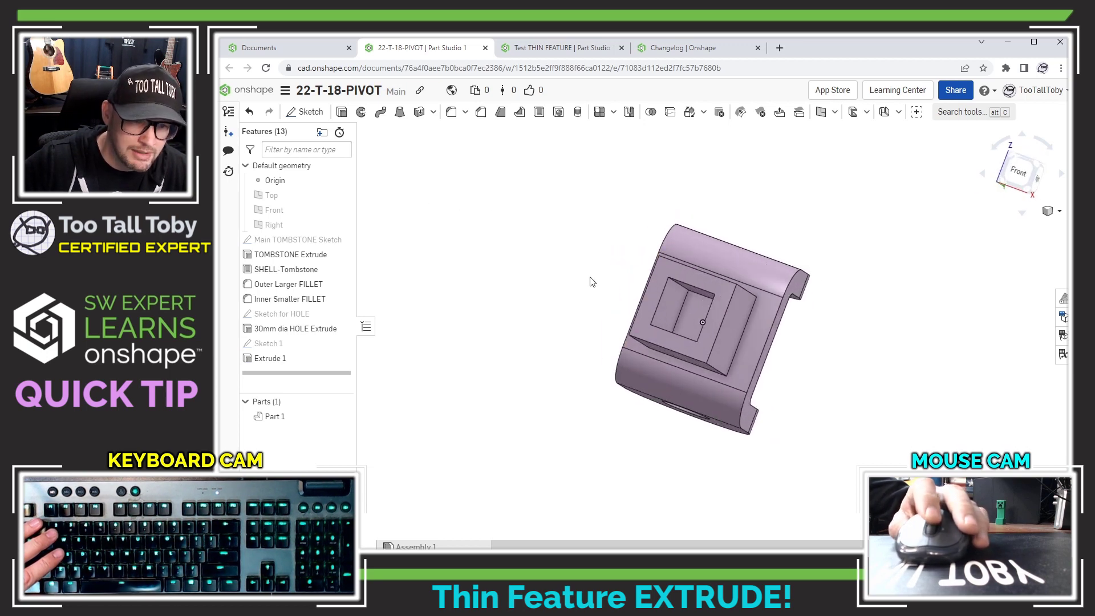
Step: Cut a Remove extrude, Through all, from the inner face of the square tube
left_click(695, 314)
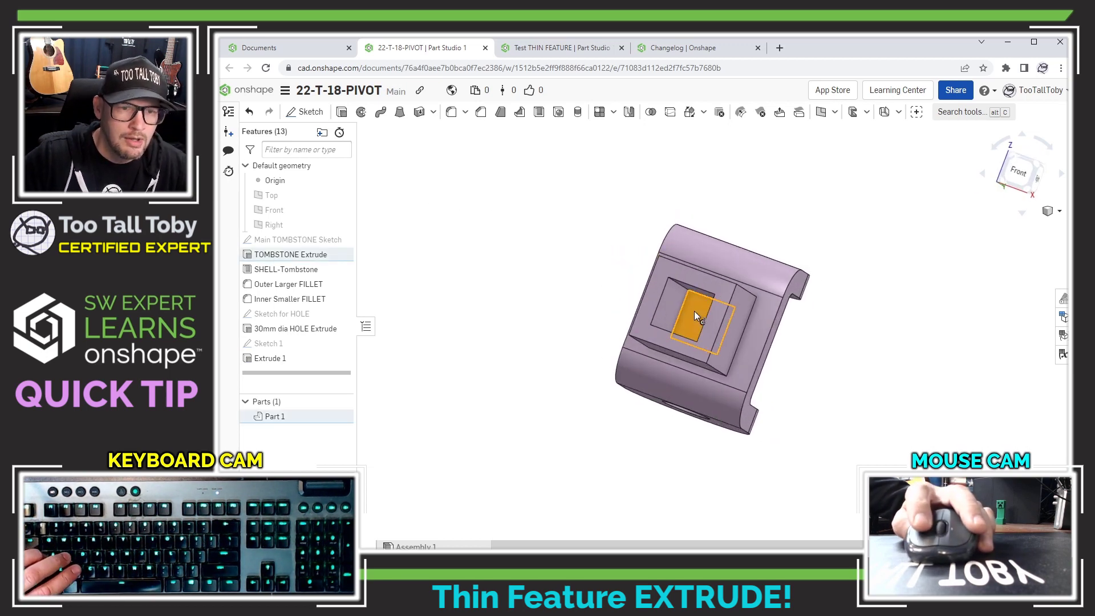
key("s")
left_click(729, 302)
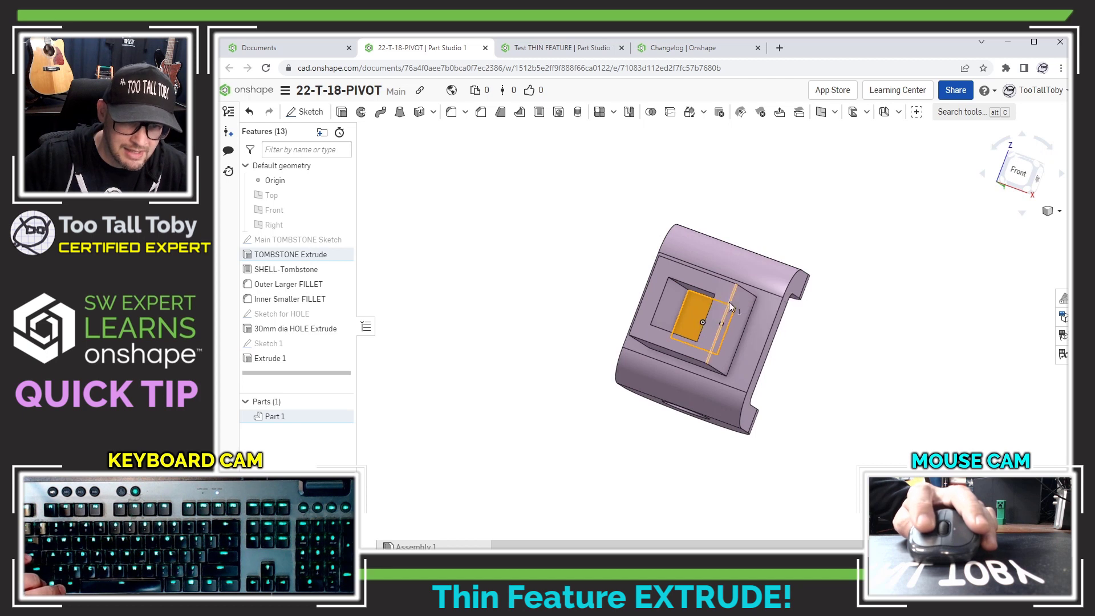
left_click(424, 162)
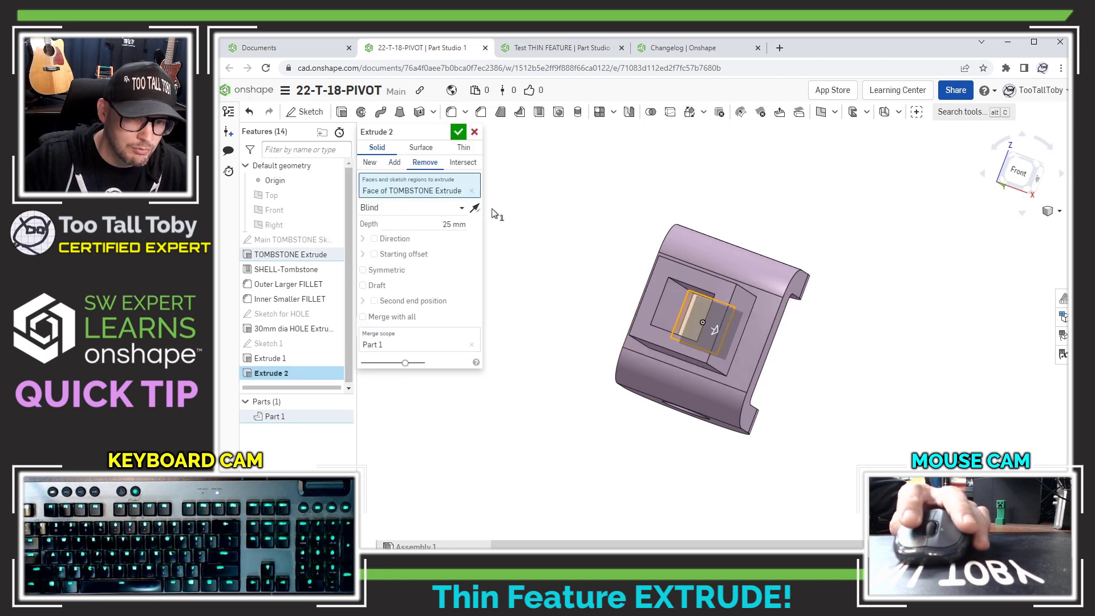
left_click(414, 211)
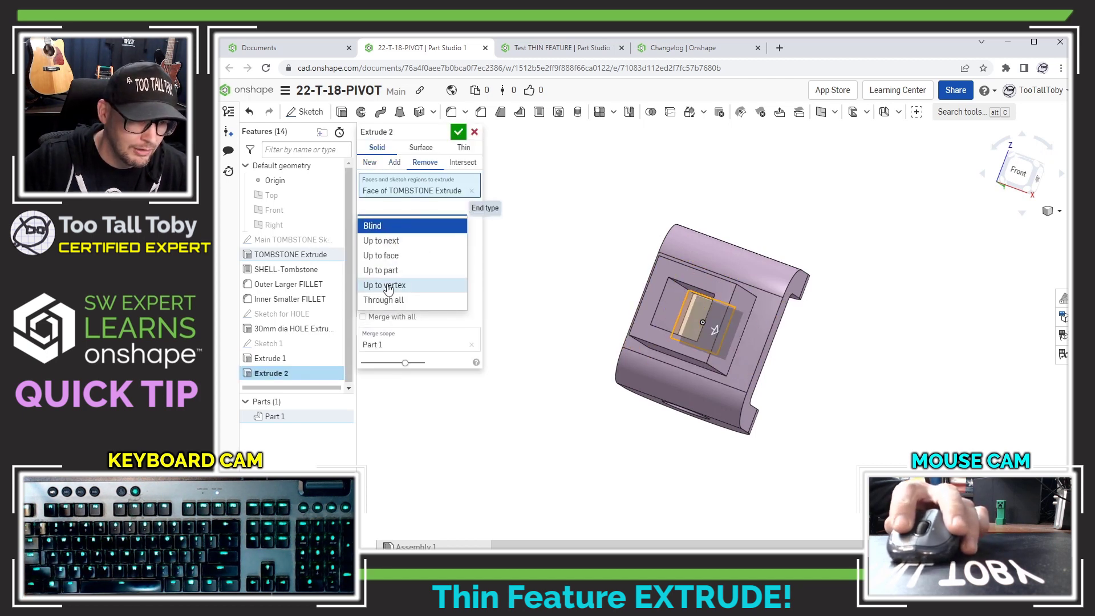
left_click(381, 299)
left_click(458, 132)
right_click_drag(550, 215, 817, 354)
scroll(827, 285, "up", 2)
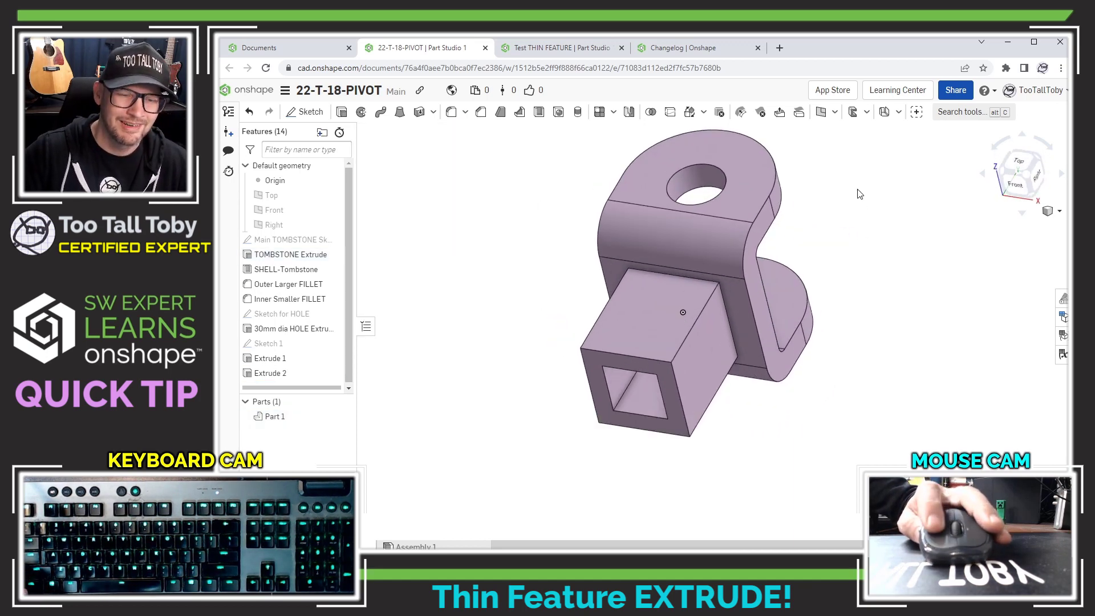